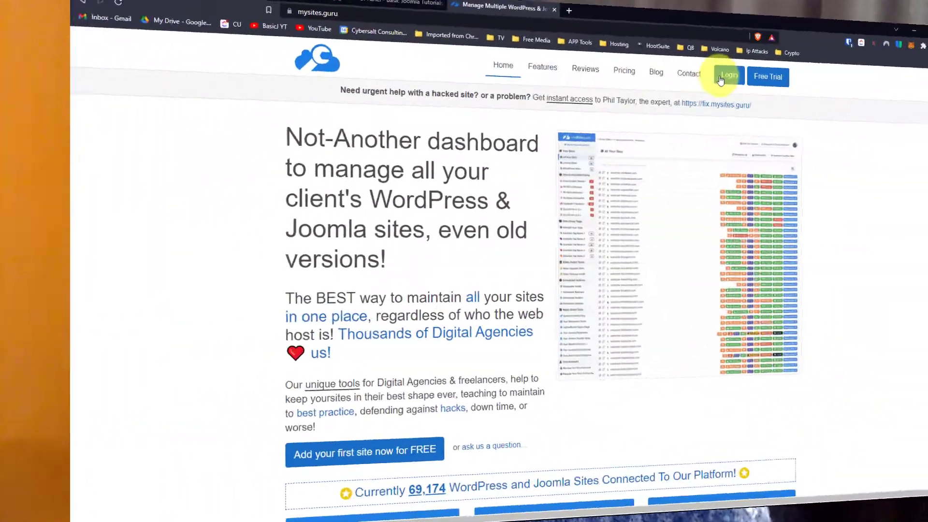
Step: Open the MySites.Guru dashboard login page, then return to the Cassiopeia front-end home page
left_click(640, 71)
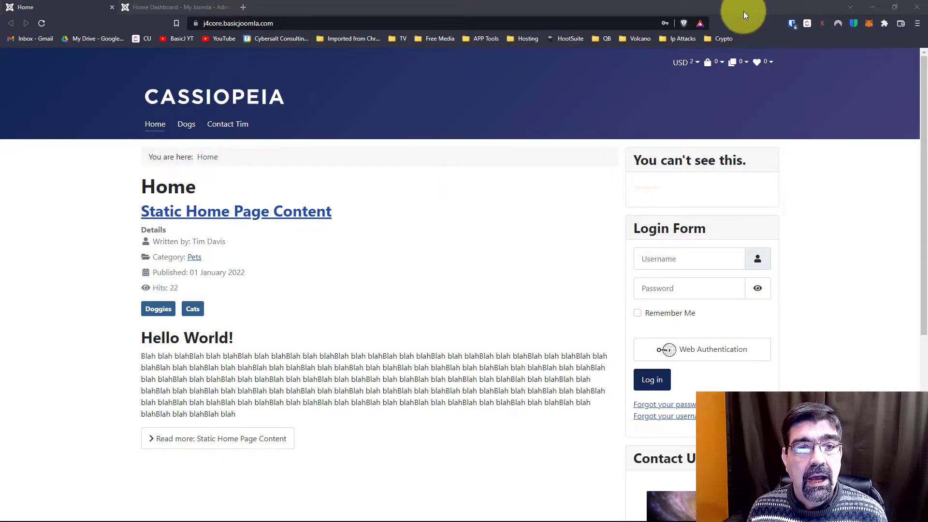
Step: From the Joomla administrator's System dashboard, open the Site Templates list
left_click(154, 11)
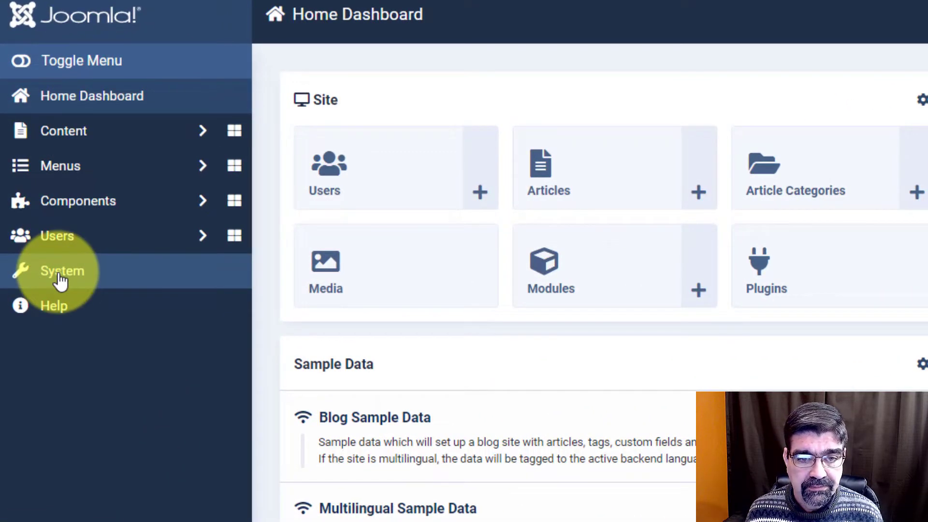
left_click(60, 279)
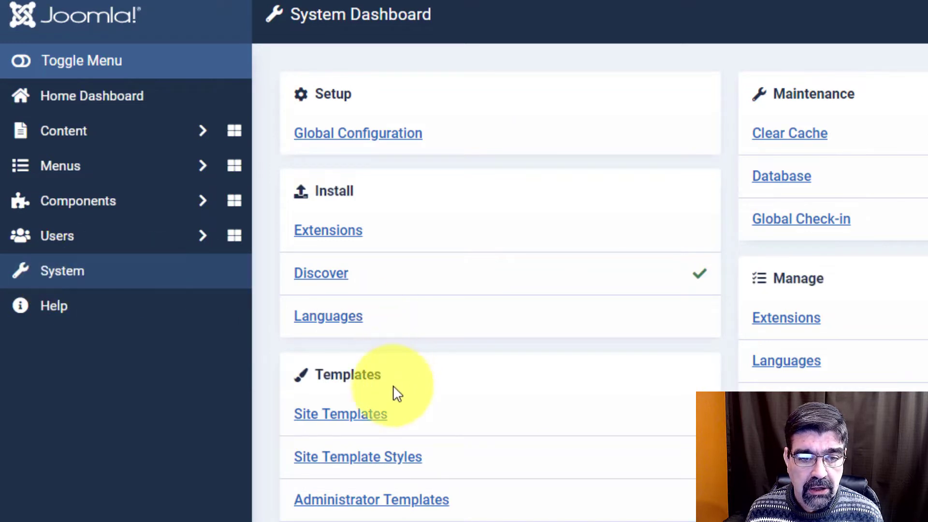
left_click(362, 422)
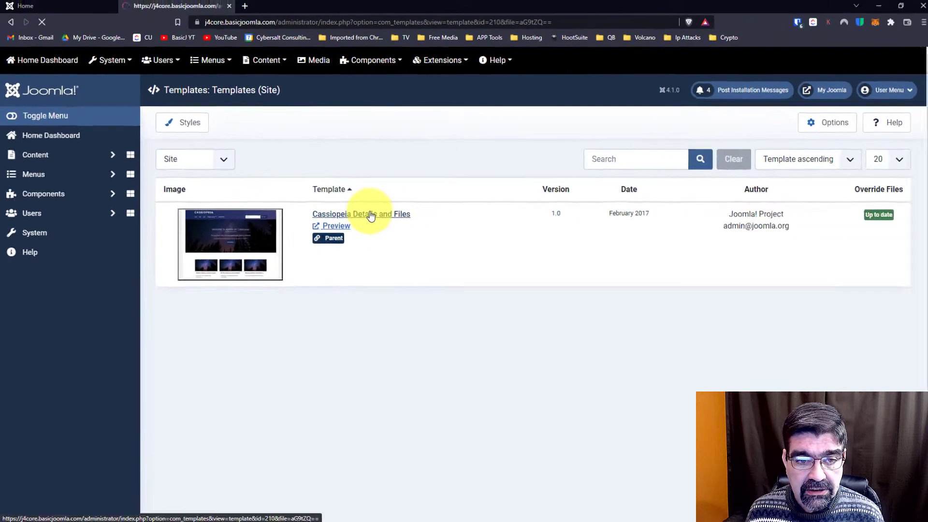
Step: Open Cassiopeia Details and Files and expand the /media/templates/site/cassiopeia/css folder
left_click(667, 238)
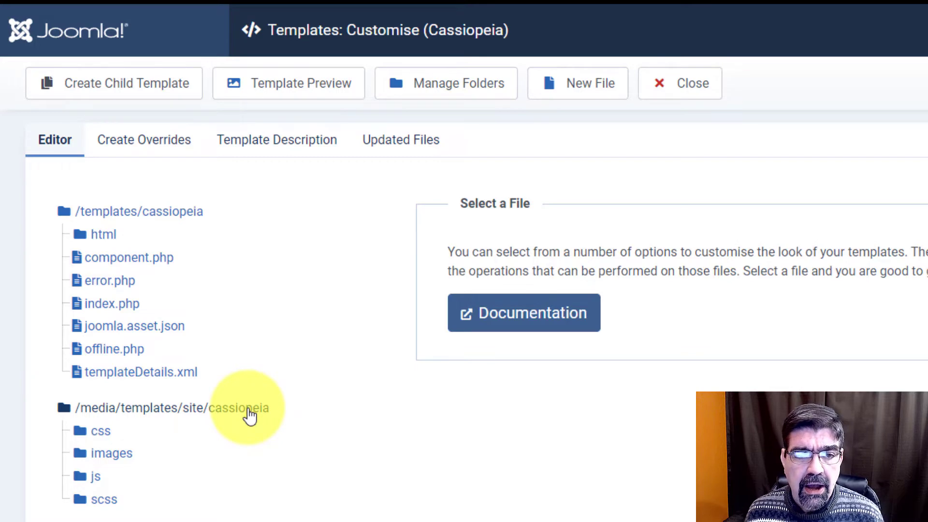
left_click(100, 431)
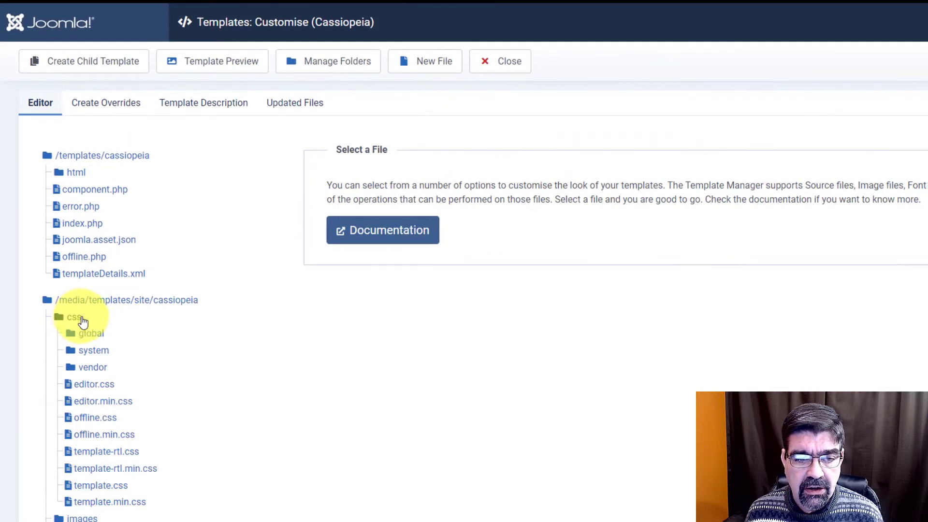
scroll(121, 350, "down", 2)
scroll(109, 406, "up", 2)
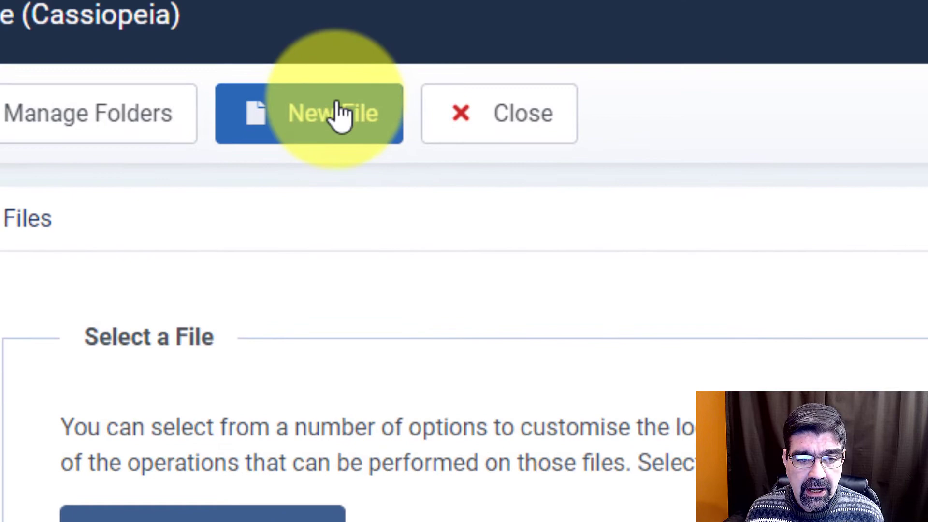
Step: Create a new .css file named user in /media/templates/site/cassiopeia/css
left_click(341, 116)
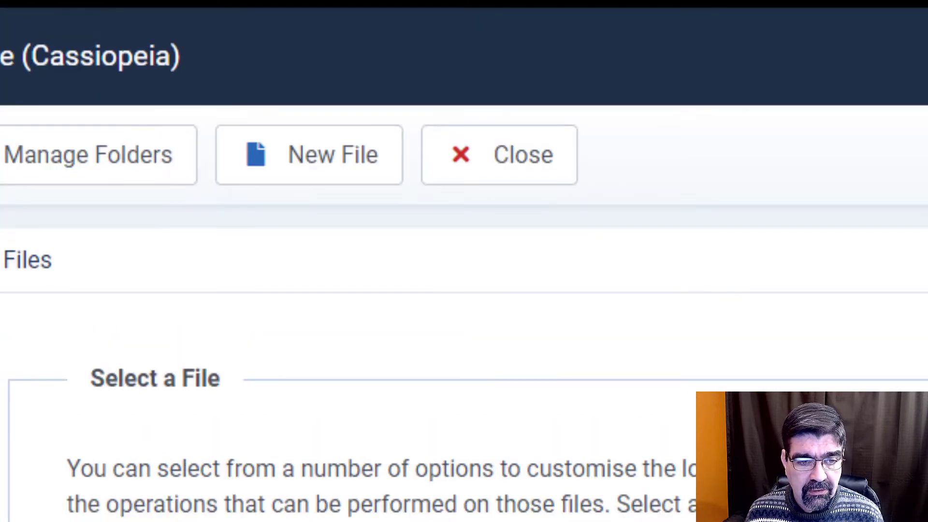
left_click(331, 154)
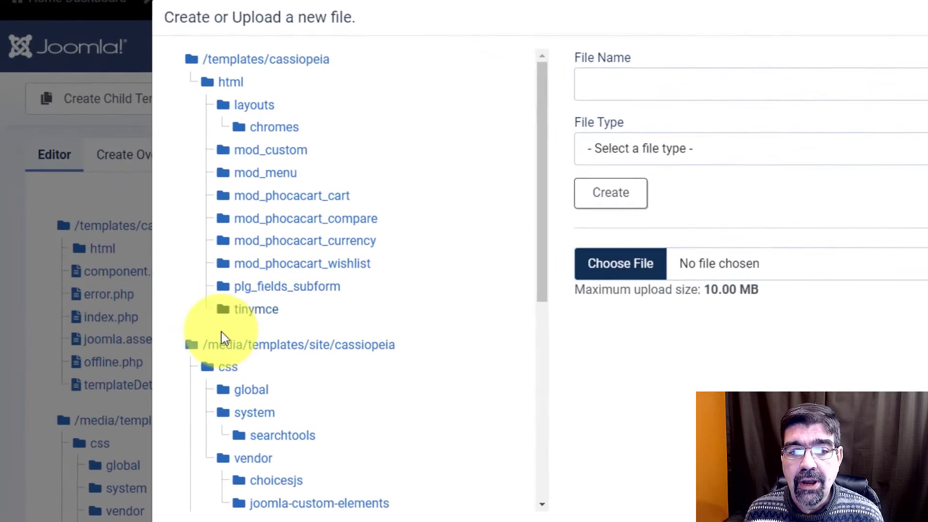
left_click(230, 372)
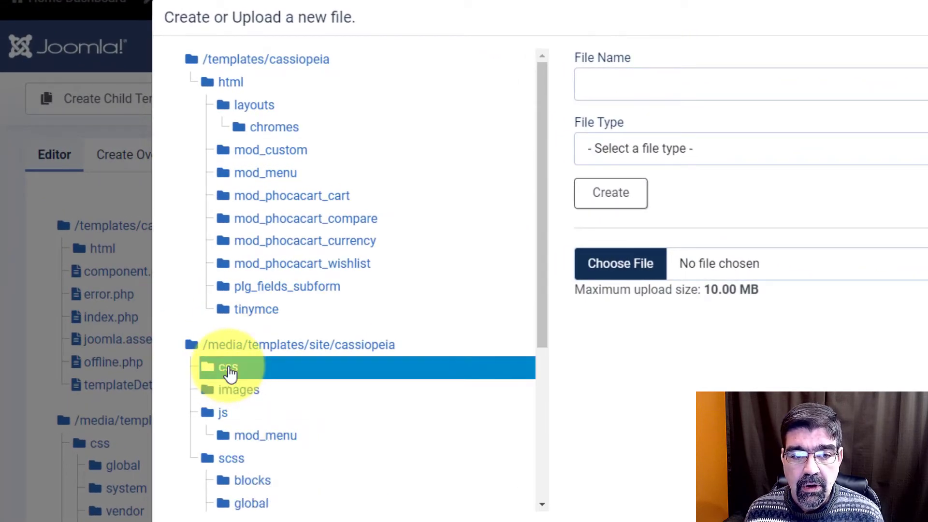
left_click(652, 83)
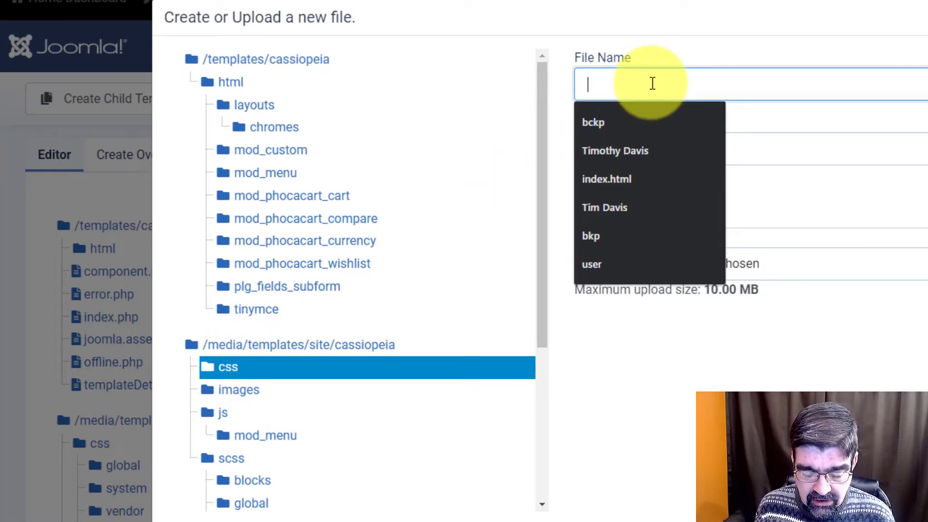
type("user.c")
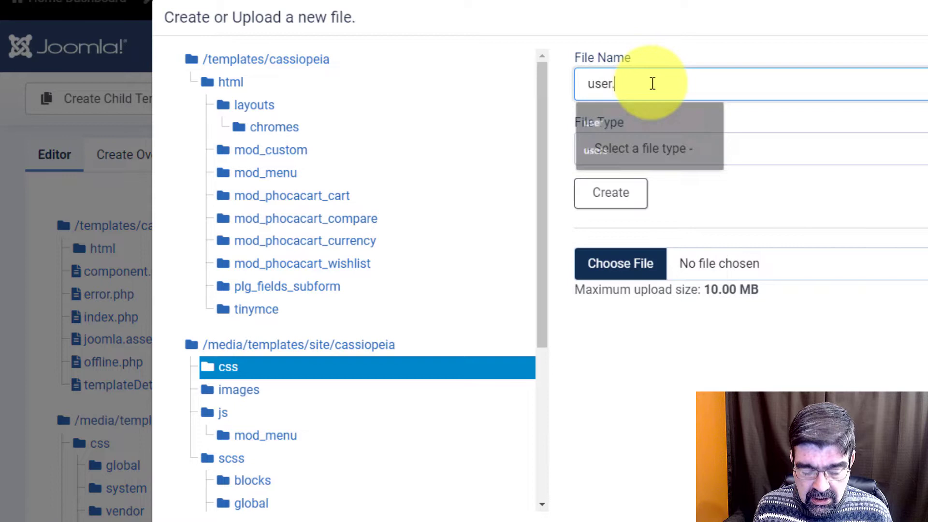
key("BackSpace")
key("BackSpace")
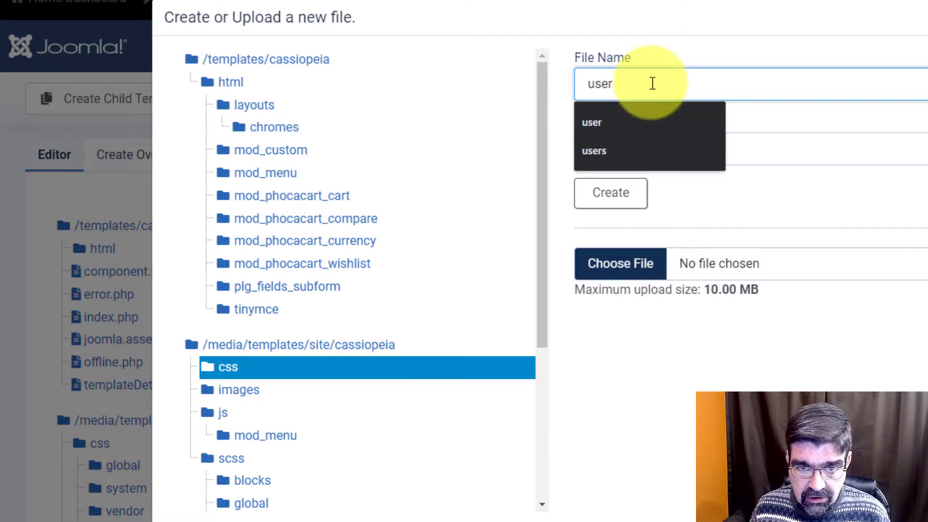
left_click(651, 123)
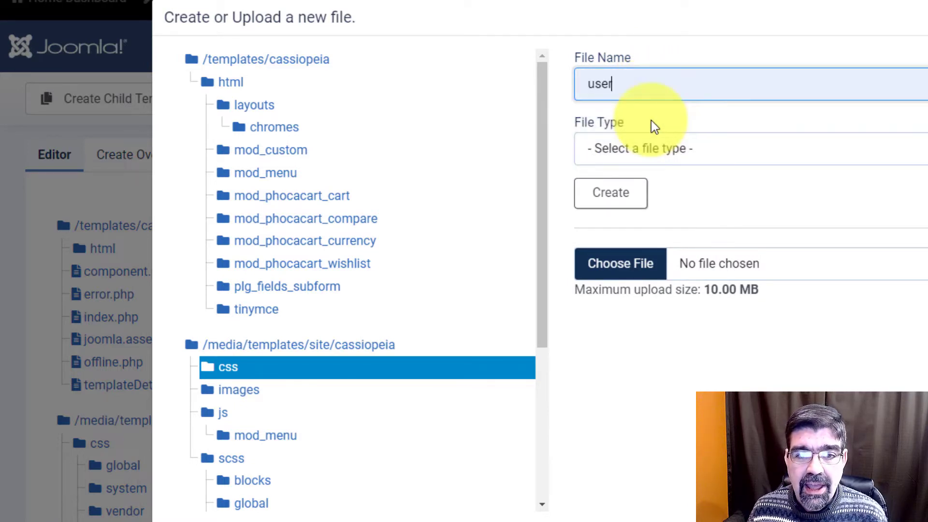
left_click(607, 150)
left_click(617, 193)
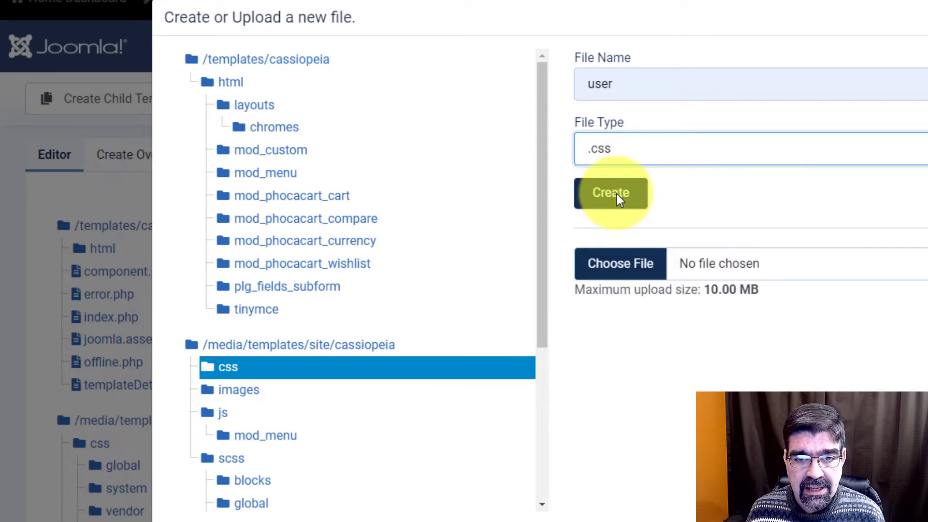
left_click(616, 193)
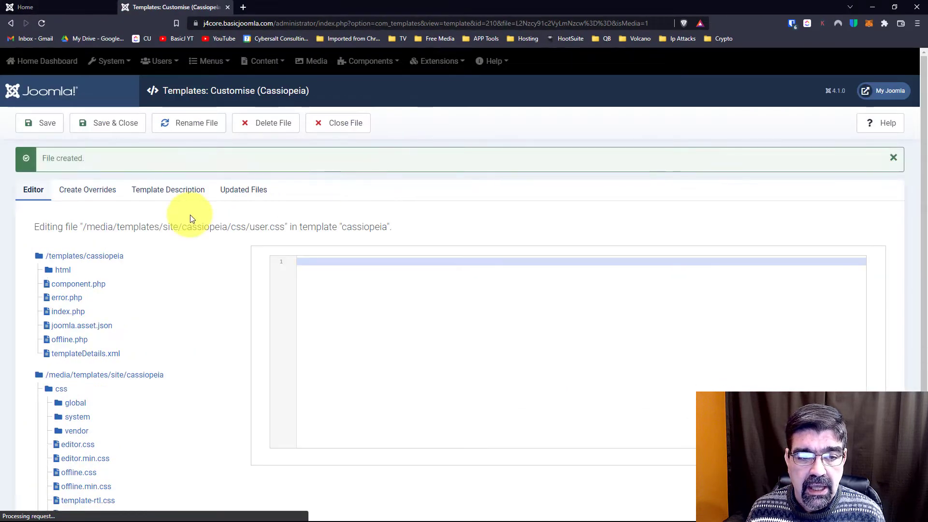
scroll(190, 215, "down", 3)
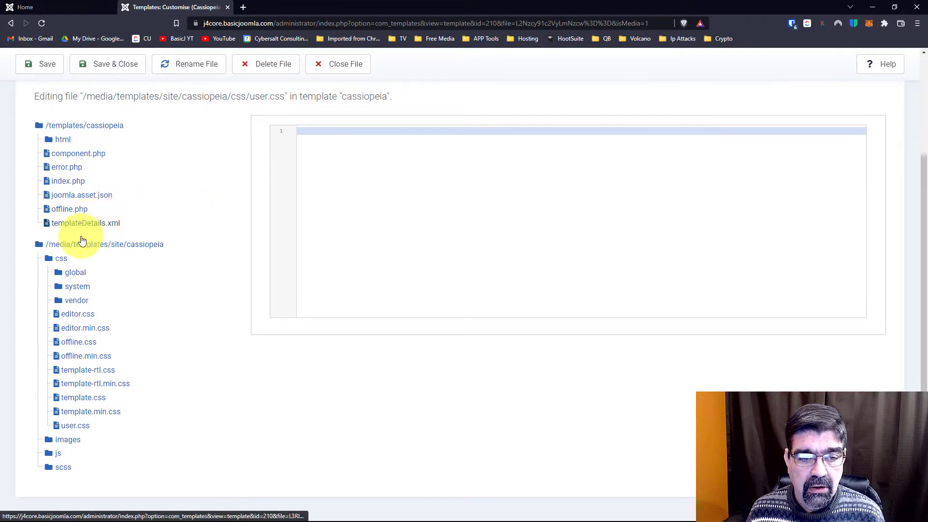
left_click(75, 429)
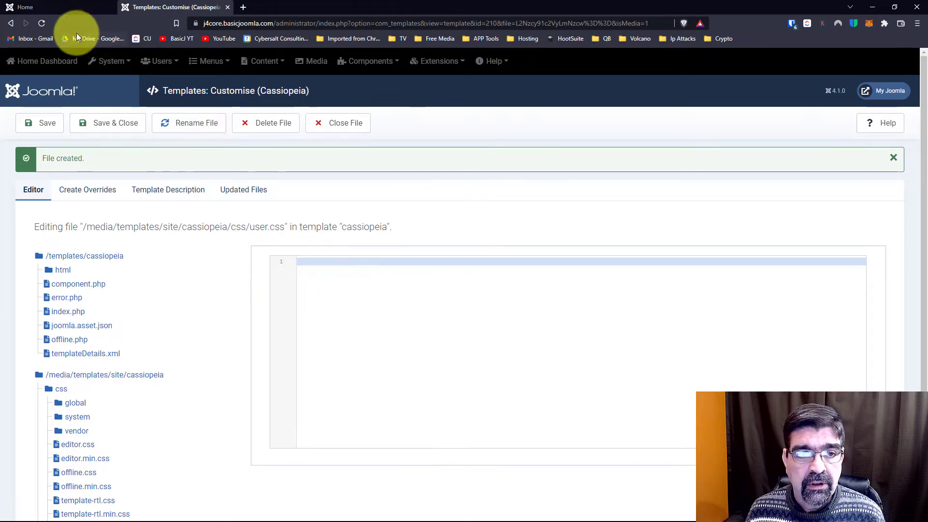
left_click(29, 7)
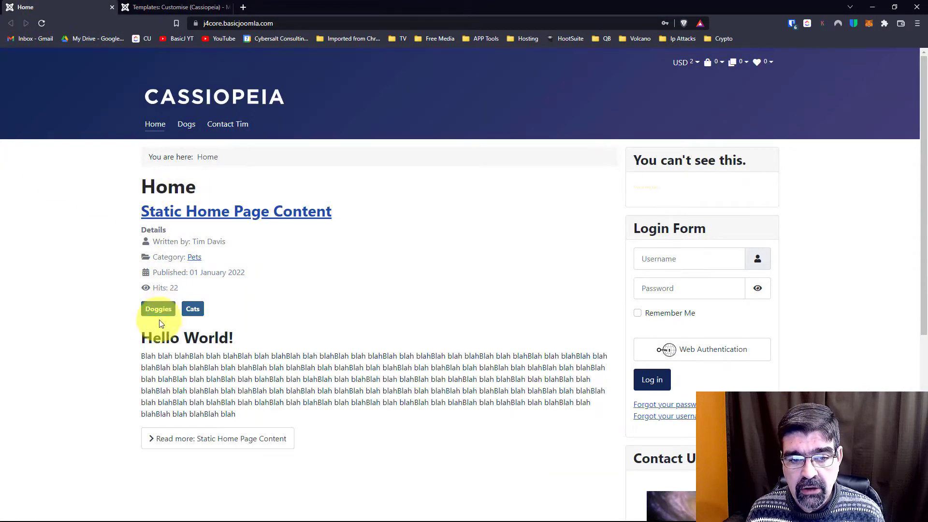
left_click_drag(141, 338, 235, 339)
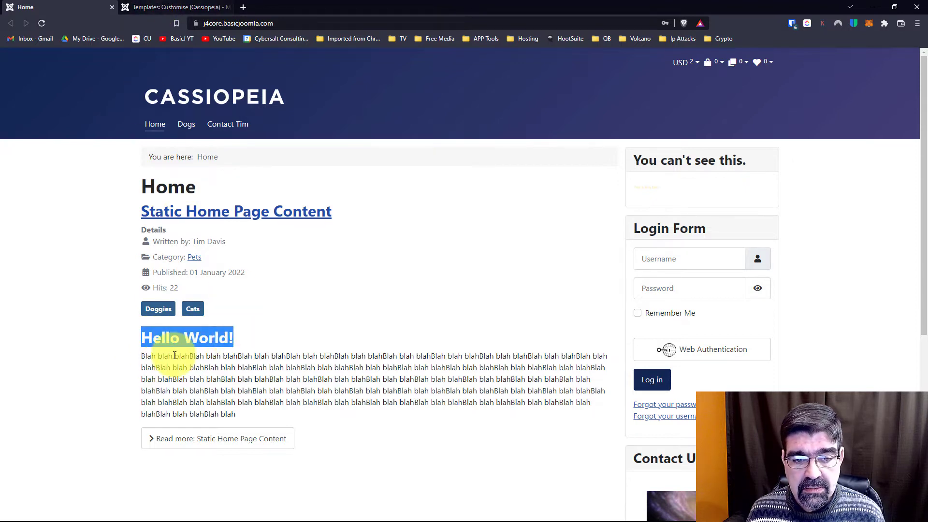
left_click(176, 7)
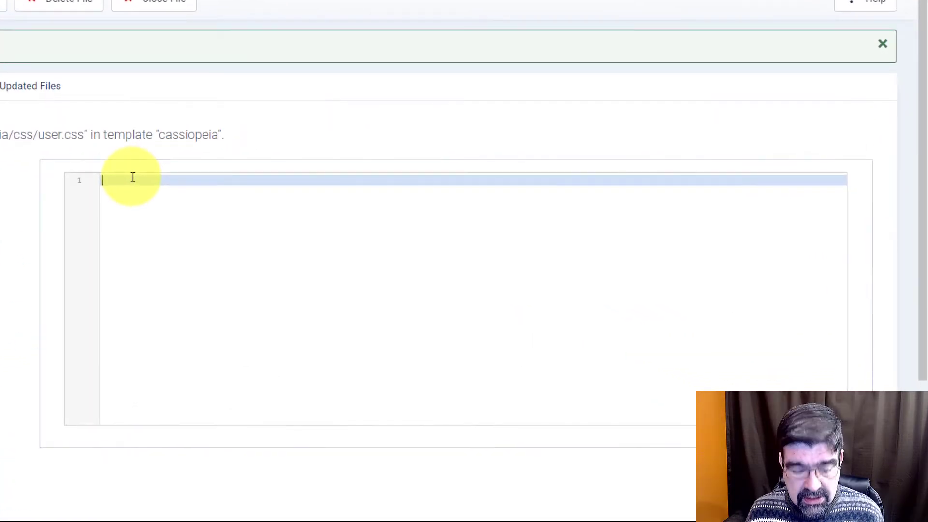
Step: Paste the rule .h2, h2 { font-size: 4rem; } into user.css and save it
key("super+v")
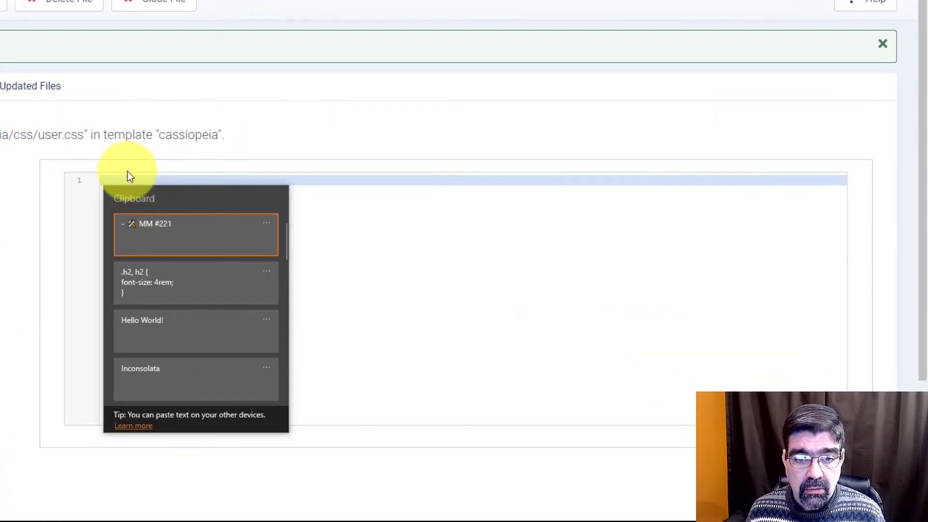
left_click(169, 276)
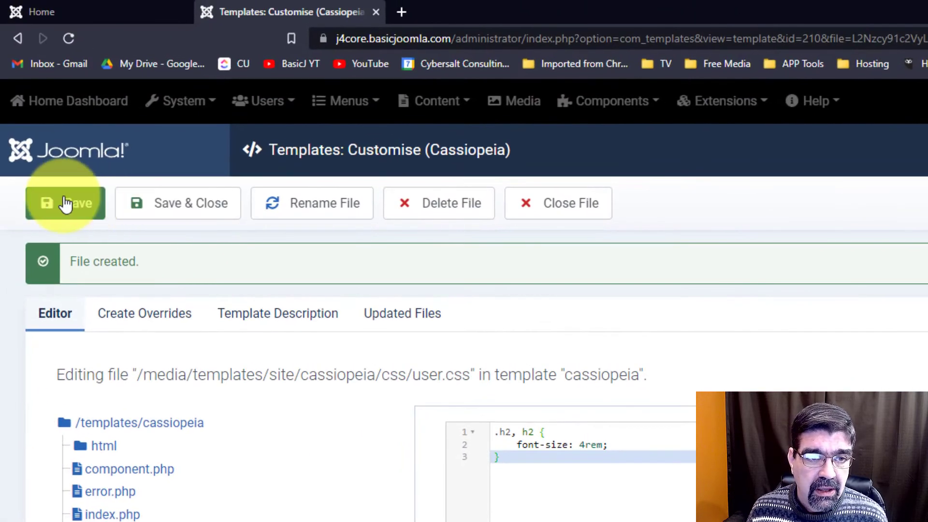
left_click(66, 205)
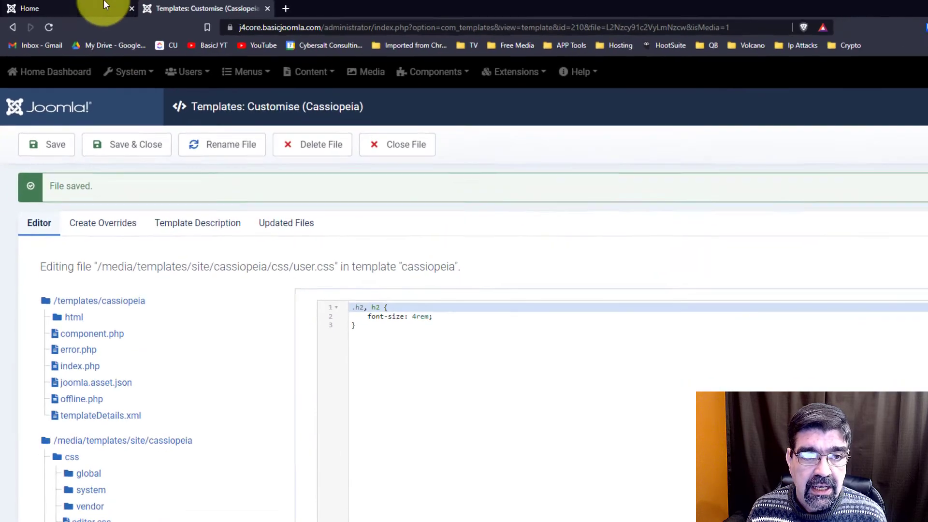
Step: Reload the Cassiopeia home page to see h2 headings like Hello World! at 4rem
left_click(128, 10)
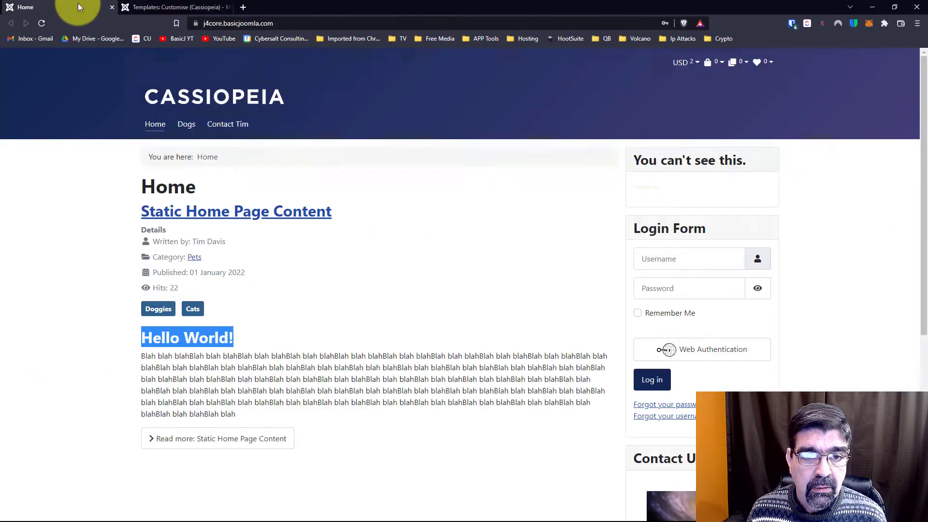
left_click(228, 23)
left_click(326, 25)
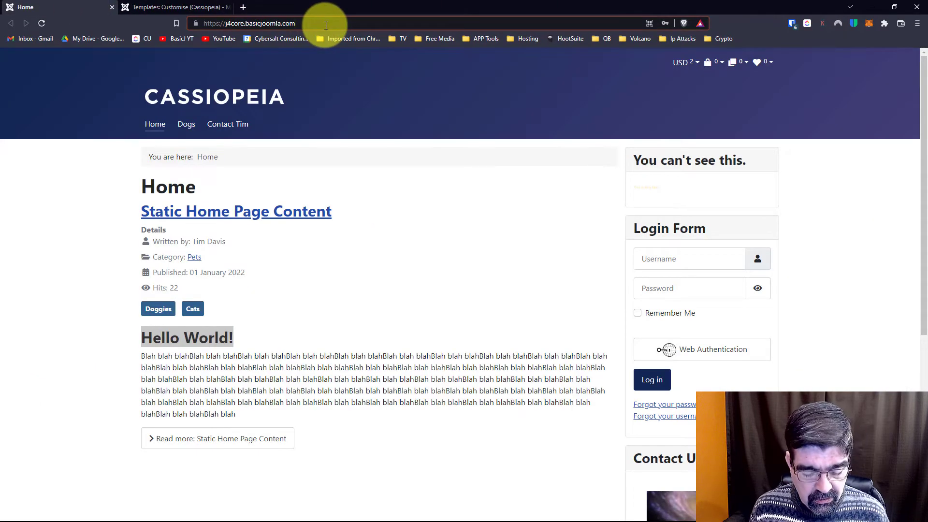
key("Return")
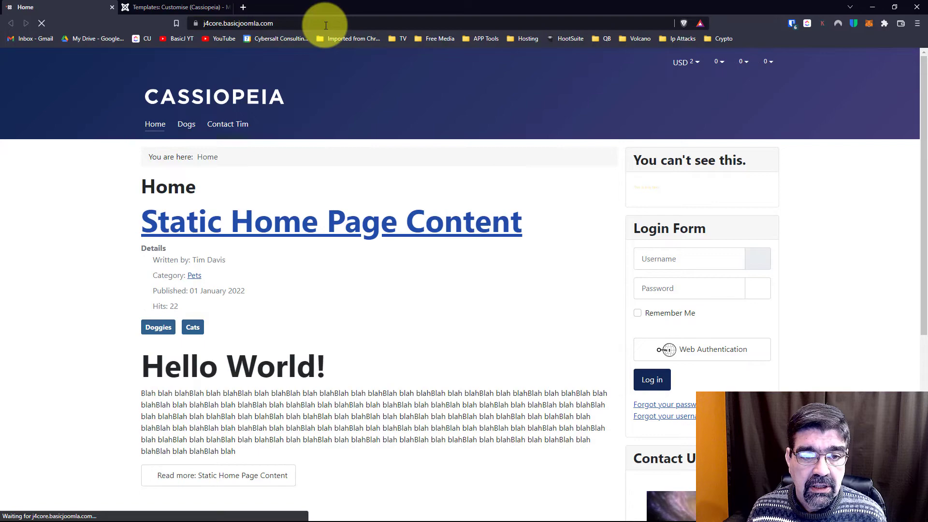